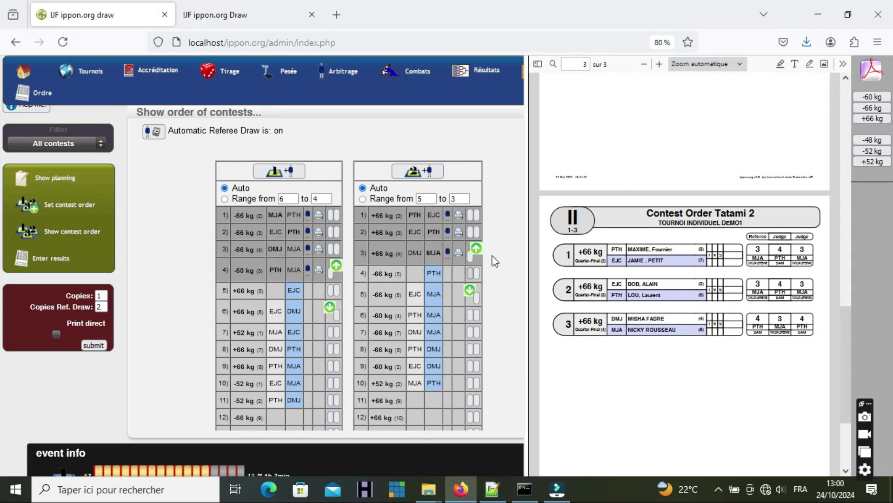
Widen the contest order pane beside the PDF, switch to the ijf_scoreboard2021 folder and launch ippon_judo_timer_2021_001.exe
drag(530, 240, 554, 241)
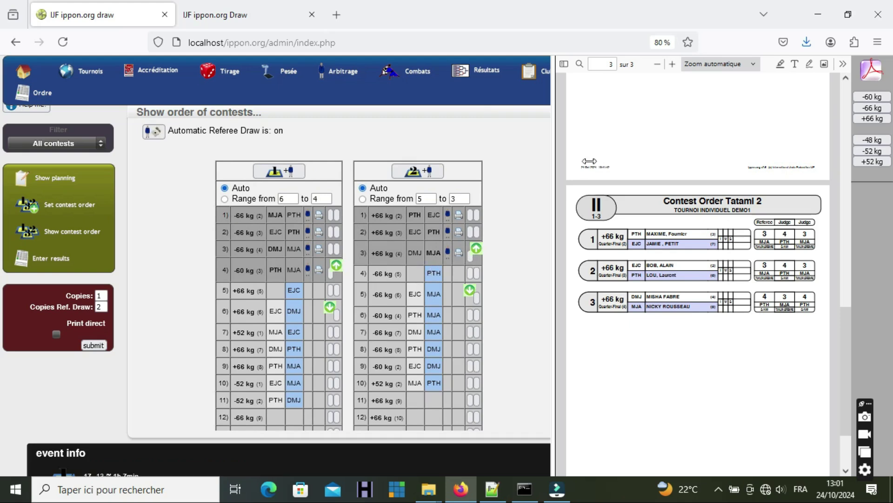
click(814, 8)
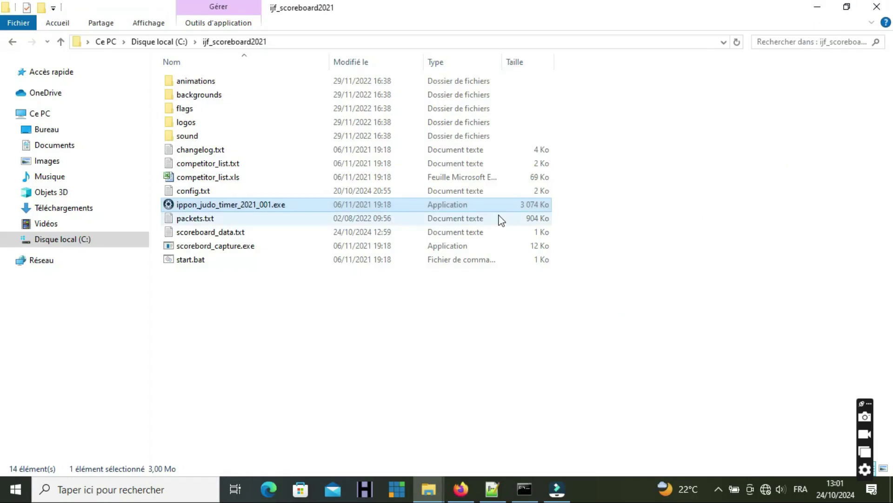
double_click(223, 205)
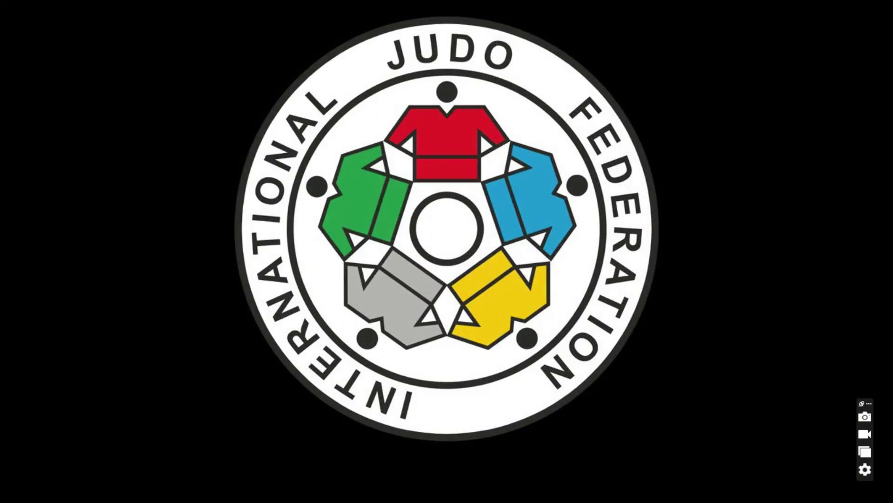
Open the scoreboard settings, select gong 1 and accept the configuration
mouse_move(783, 486)
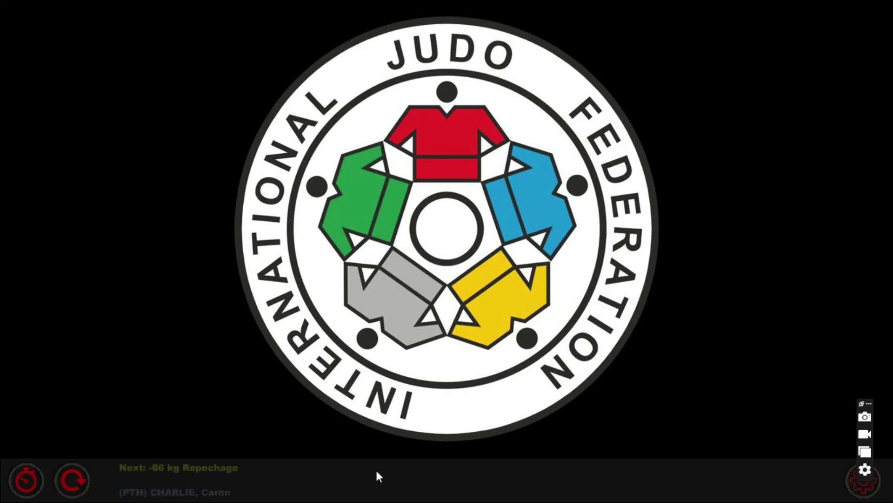
click(854, 482)
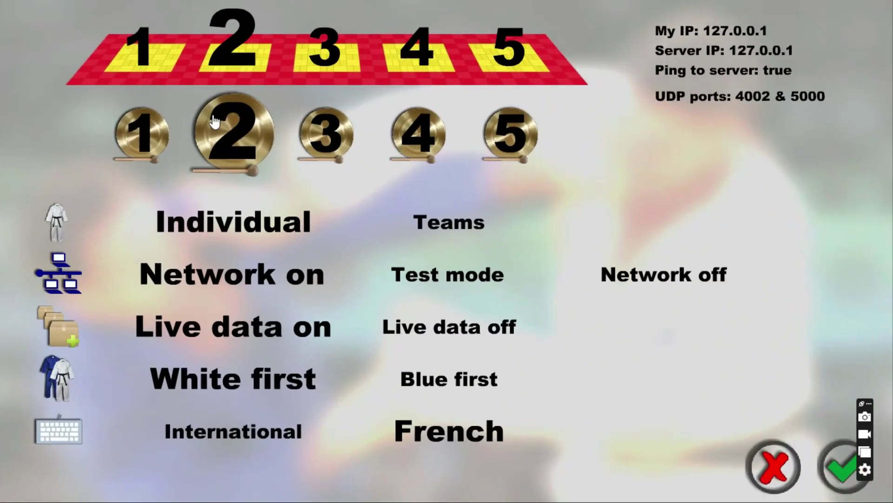
click(142, 126)
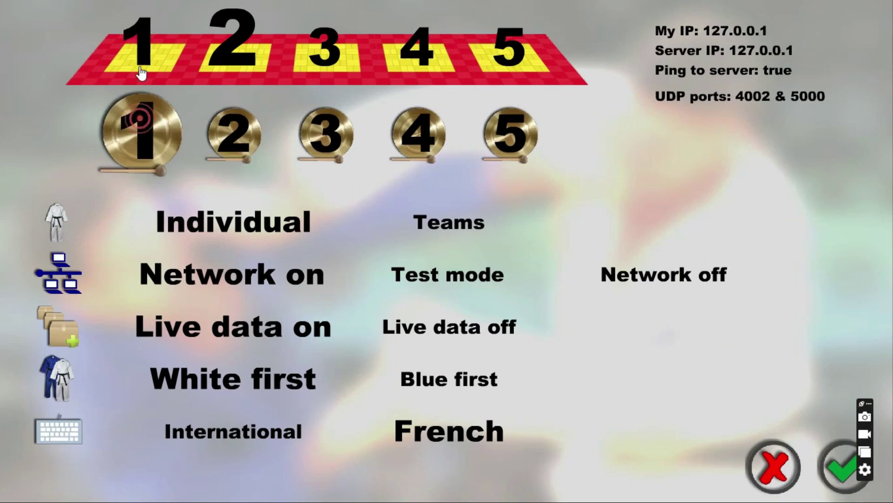
click(842, 470)
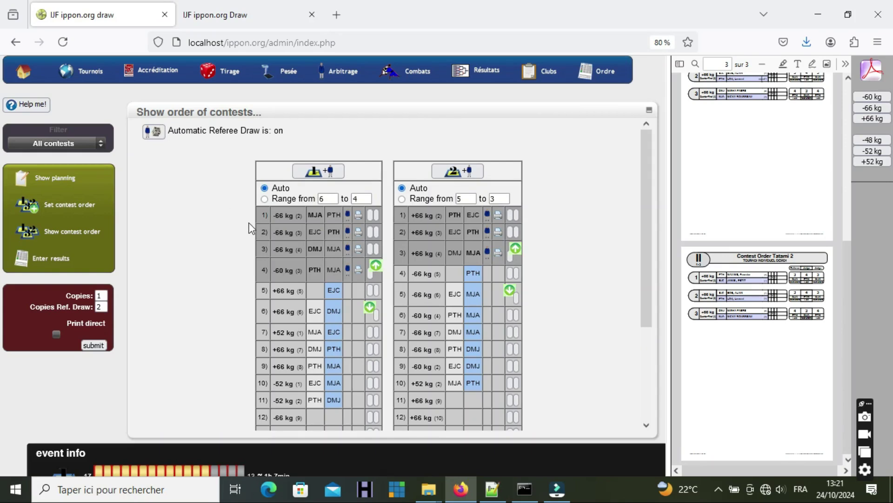
click(268, 289)
click(262, 292)
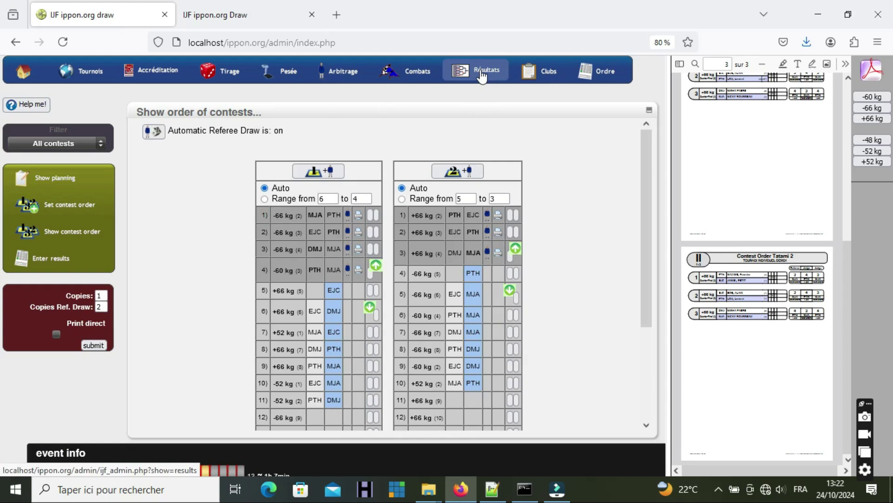
Open manual result entry and show contest 5 of the Men +66 kg category
click(482, 74)
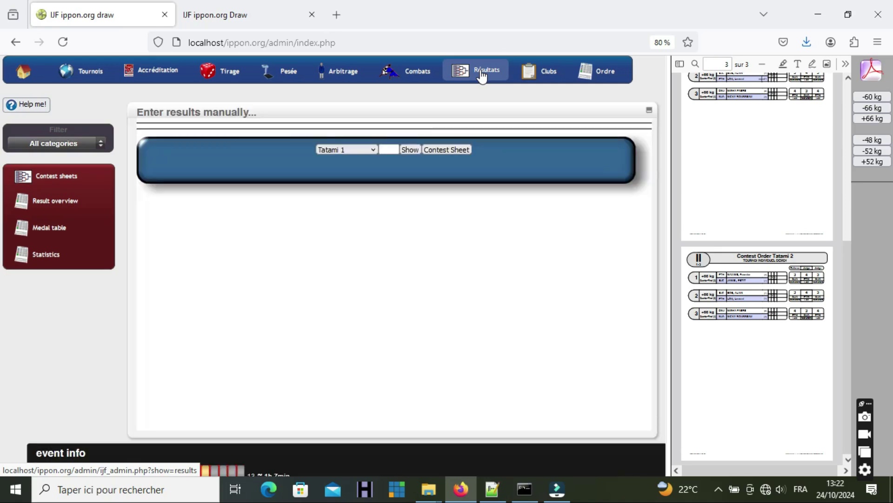
click(352, 150)
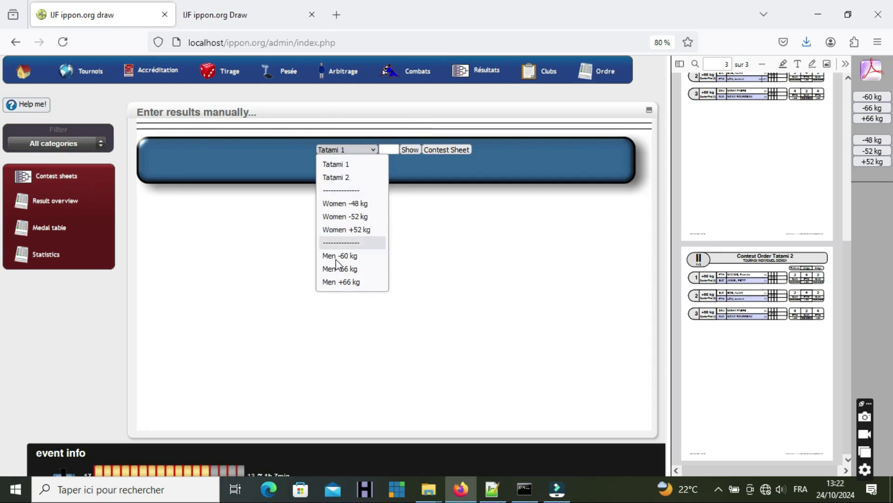
click(337, 279)
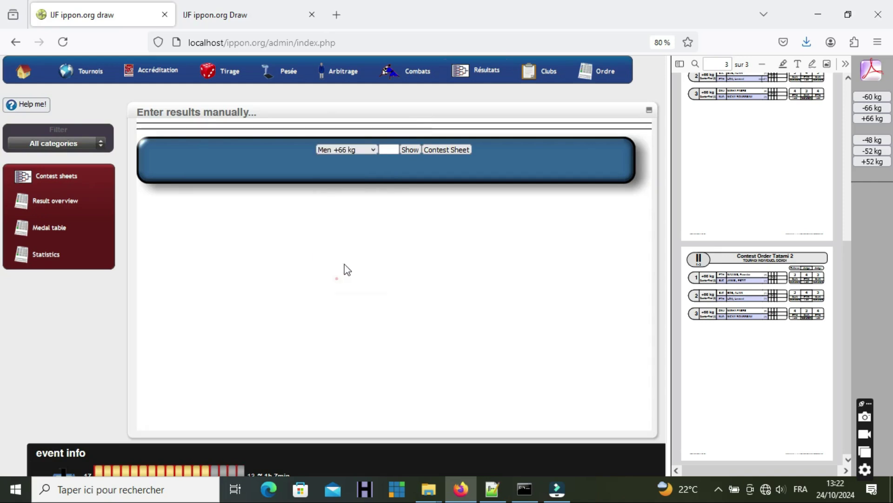
click(393, 152)
text(5)
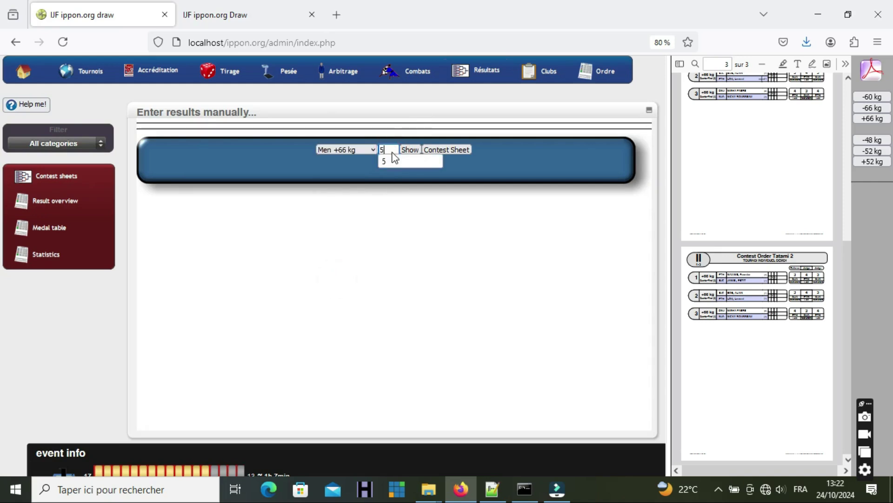
click(353, 172)
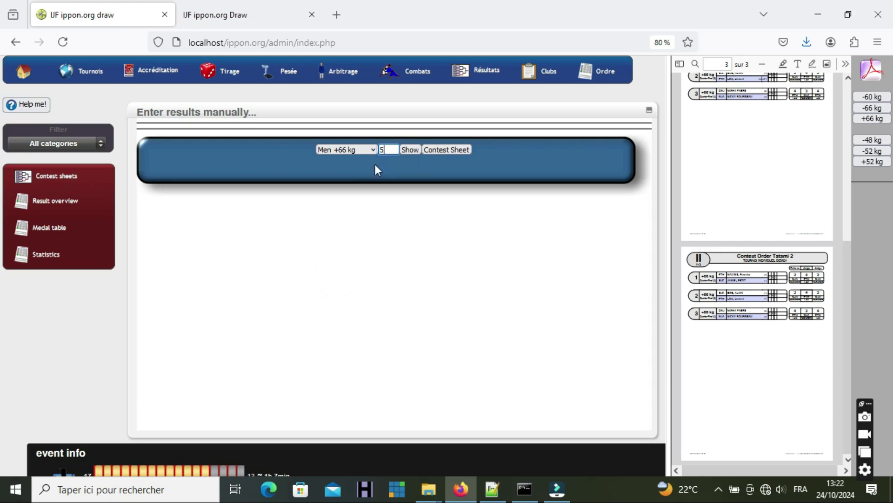
click(409, 149)
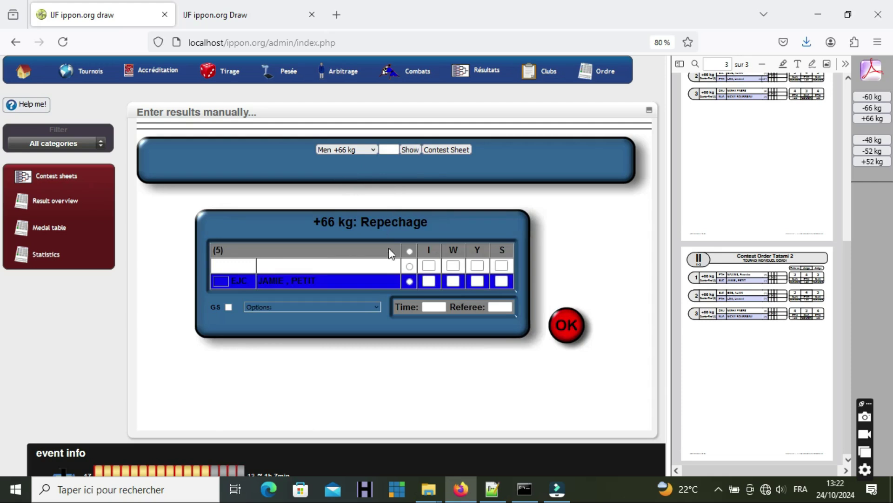
Record the blue competitor as winner of the +66 kg repechage with I set to 1 and Fusen-Gachi (Win without fight), and submit
click(409, 281)
click(429, 281)
text(1)
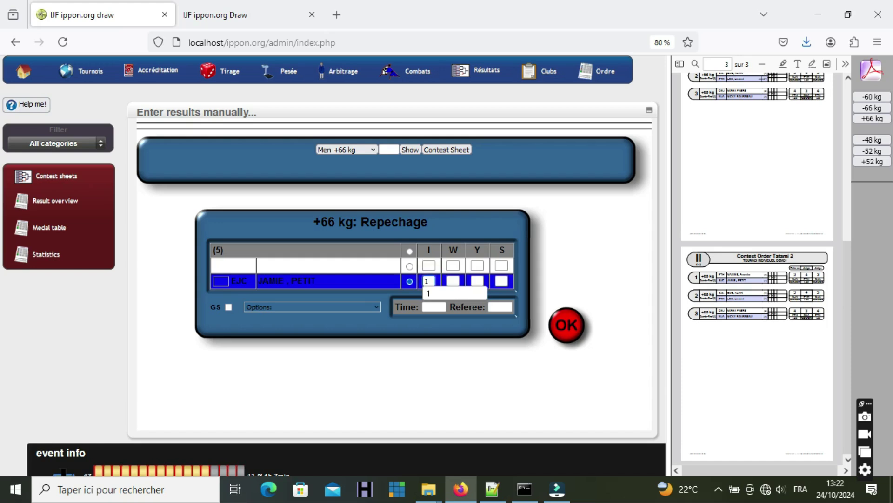
click(353, 308)
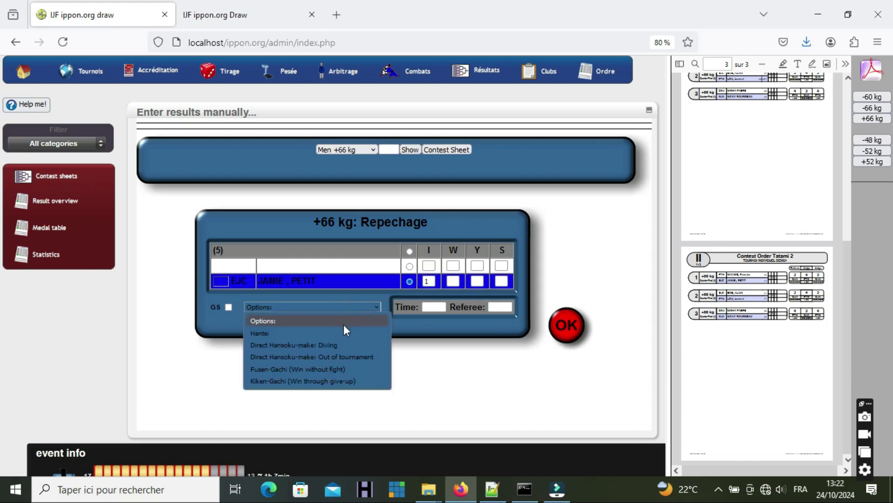
click(332, 372)
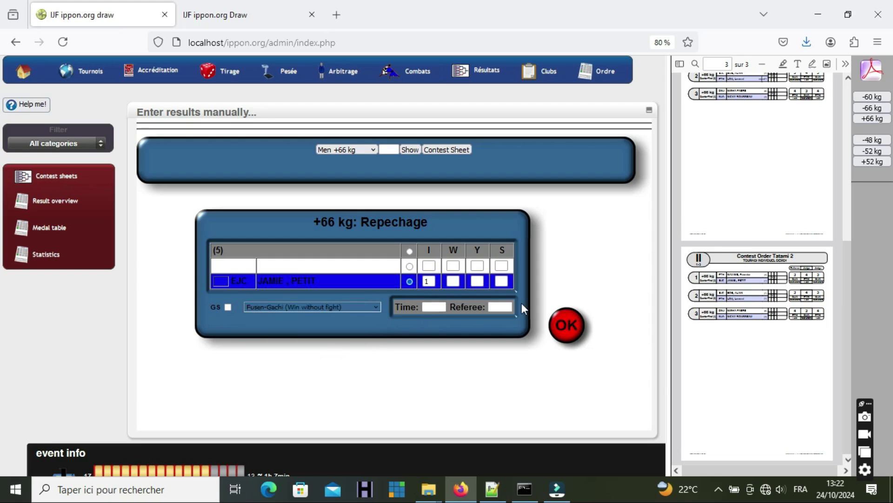
click(566, 322)
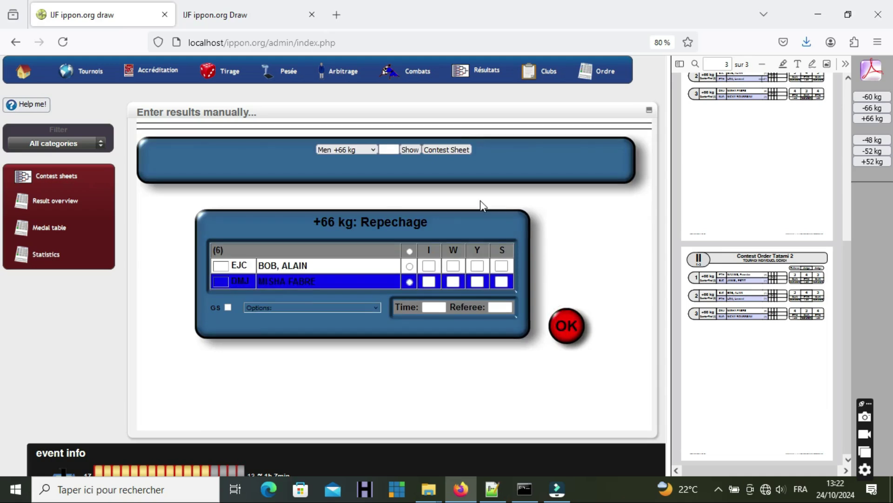
Show contest 5 of the Men -66 kg category for manual result entry
click(361, 148)
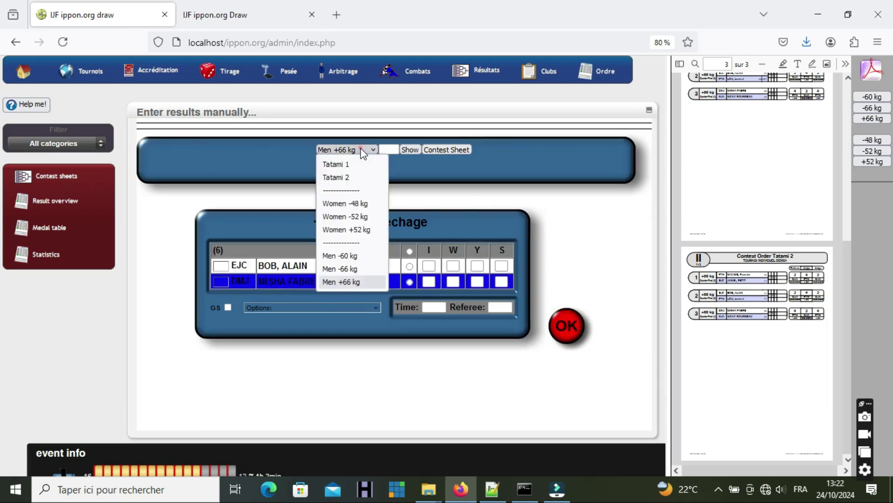
click(343, 269)
click(390, 150)
text(5)
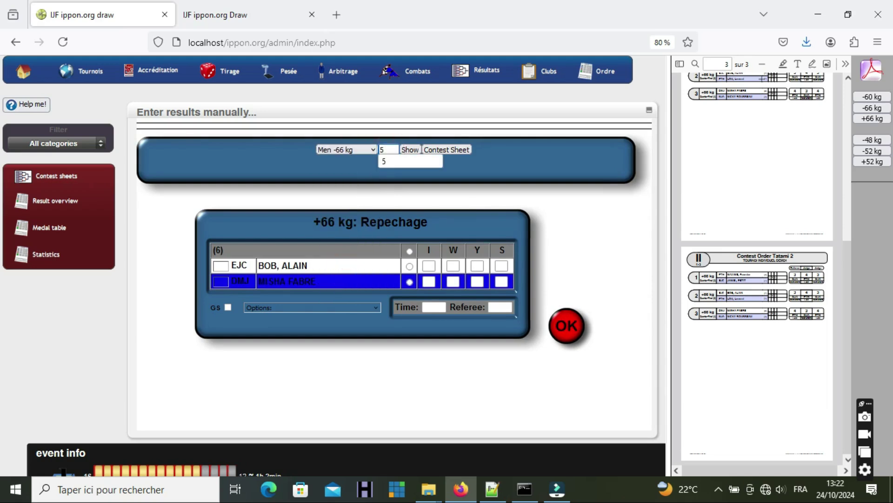
click(355, 160)
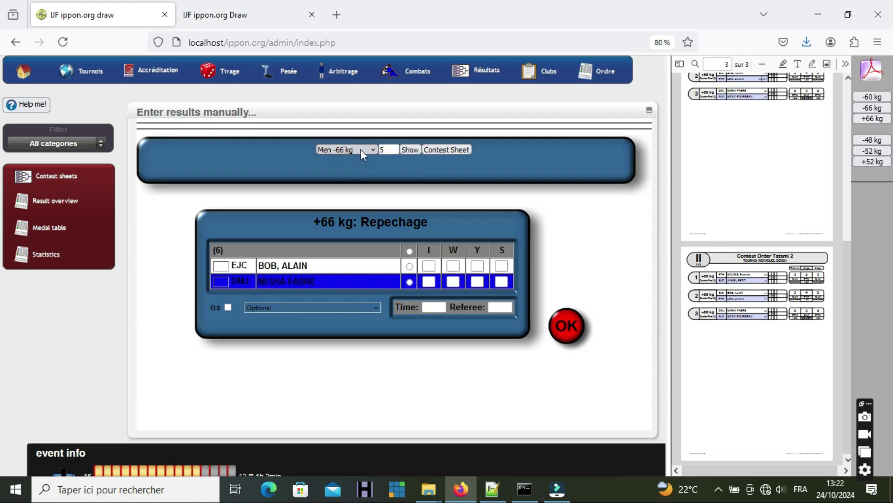
click(410, 150)
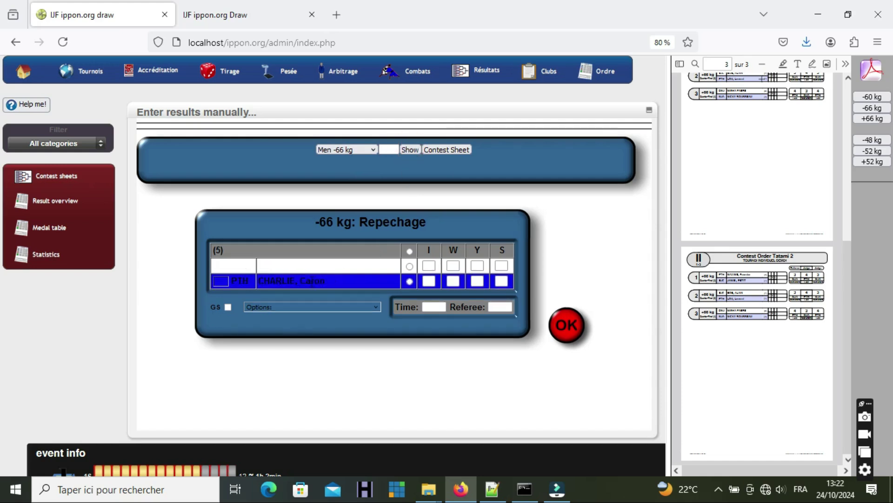
Submit the -66 kg repechage result with blue as winner, I set to 1 and Fusen-Gachi (Win without fight)
click(410, 280)
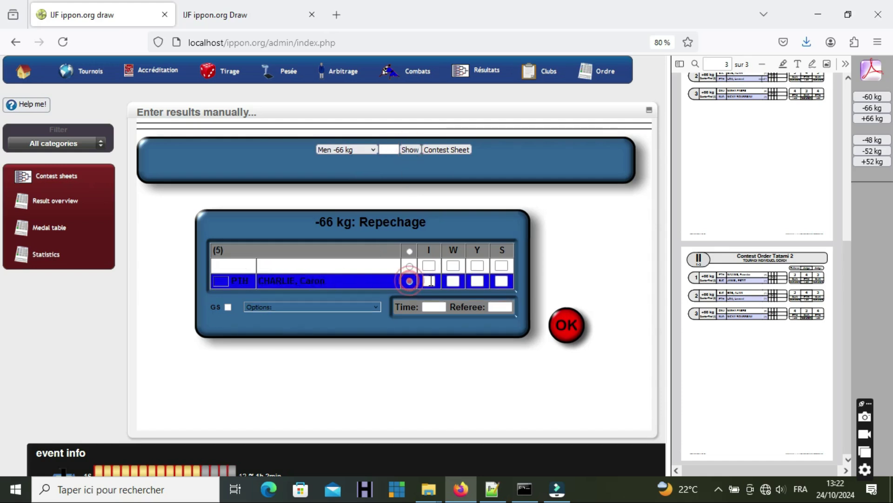
click(429, 281)
text(1)
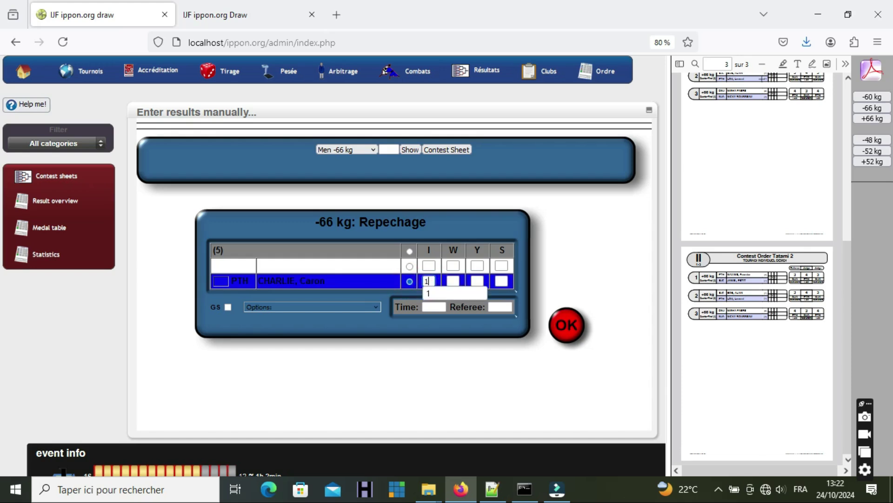
click(359, 306)
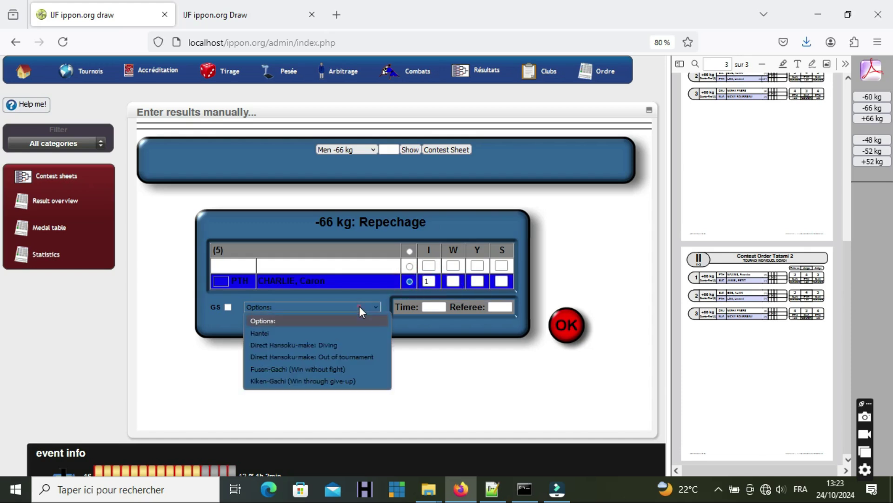
click(313, 370)
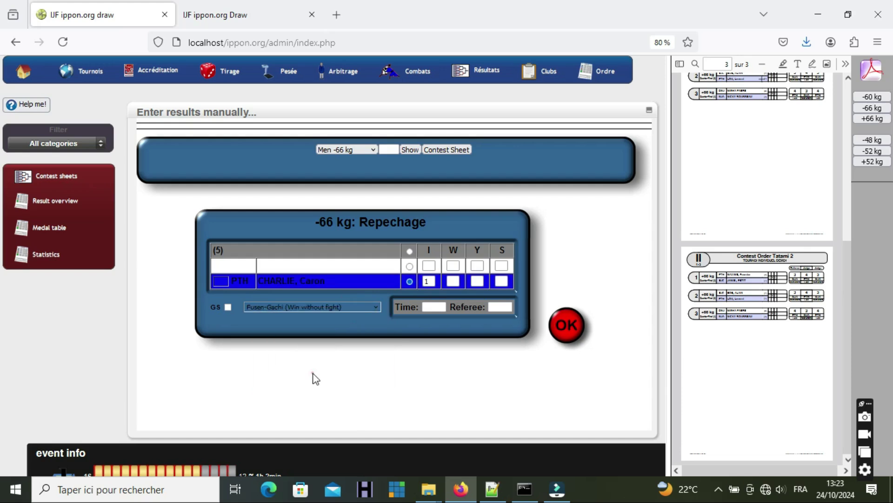
click(426, 326)
click(573, 326)
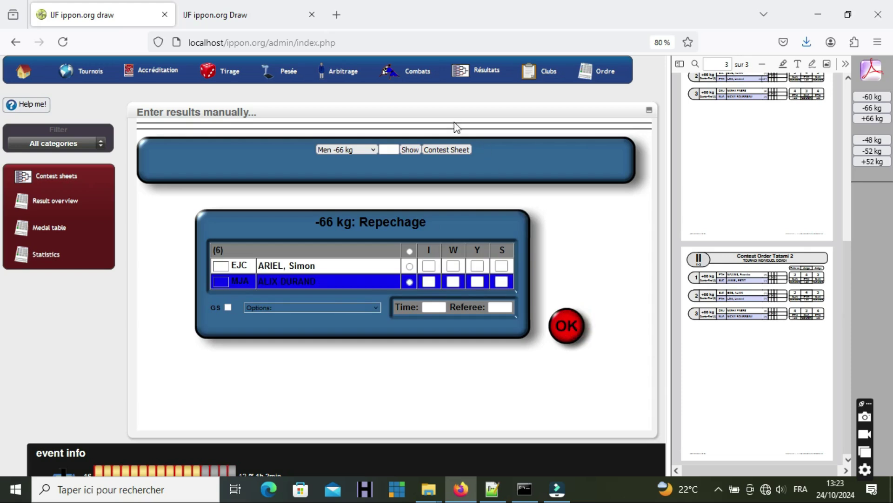
Open the order of contests, switch to the ijf_scoreboard2021 folder and launch ippon_judo_timer_2021_001.exe again
click(411, 69)
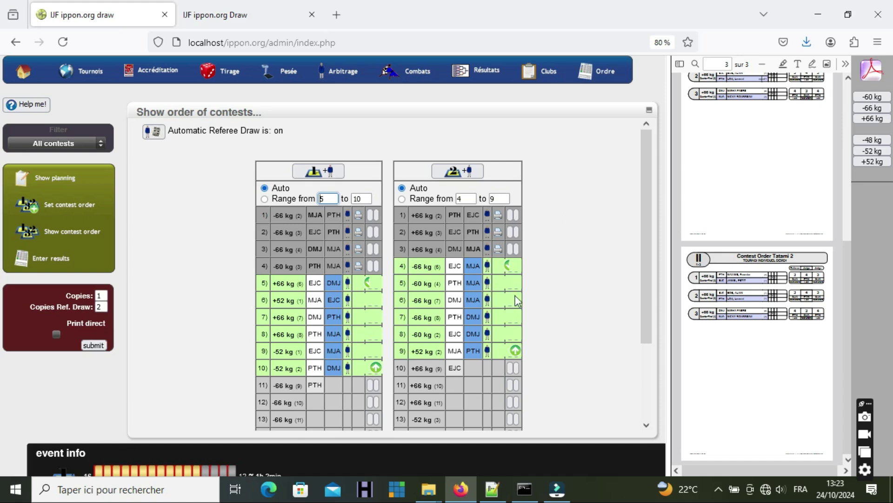
click(824, 9)
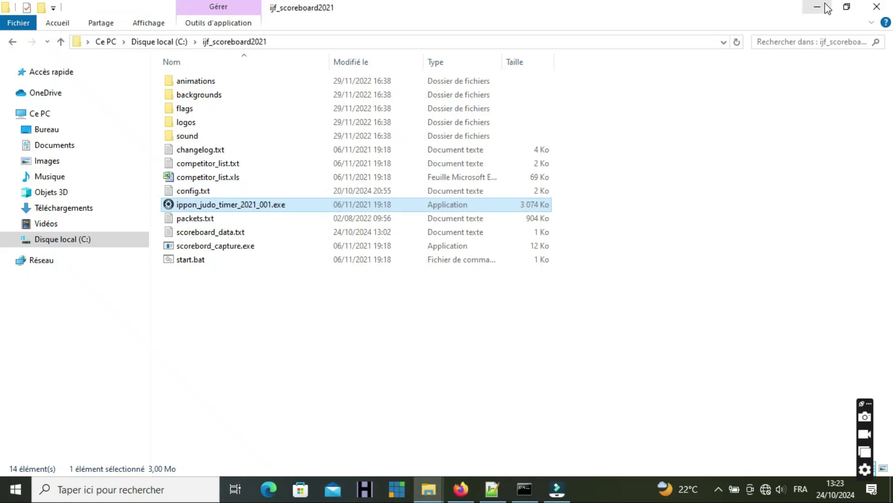
double_click(218, 205)
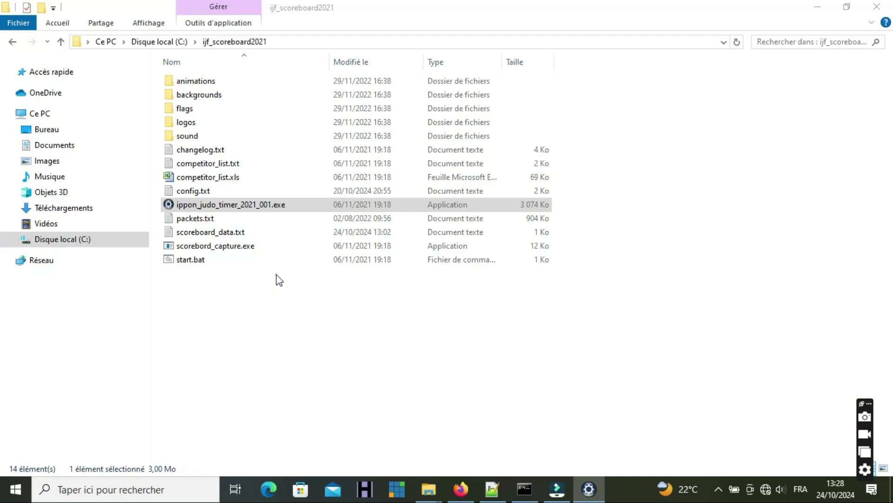
click(276, 277)
Switch back to Firefox, enlarge the PDF preview and generate the Tatami 1 contest order for contests 5 to 10 with its referee draw
click(460, 487)
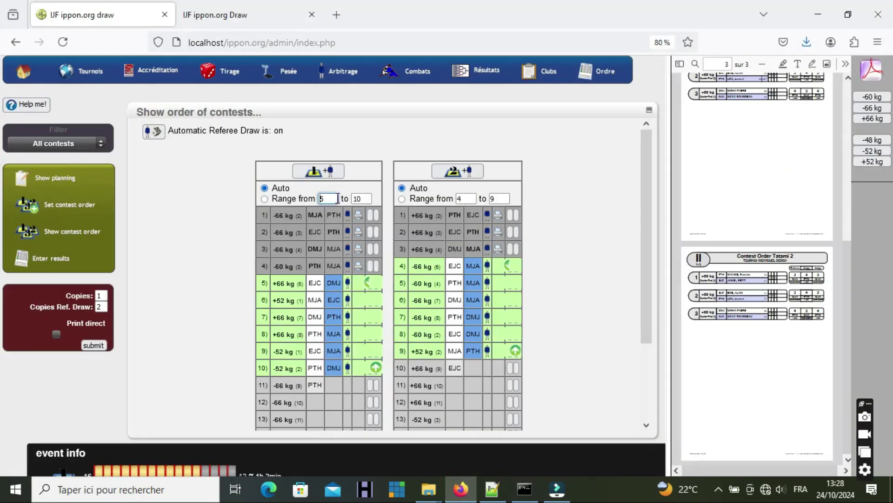
drag(669, 153, 552, 147)
click(285, 171)
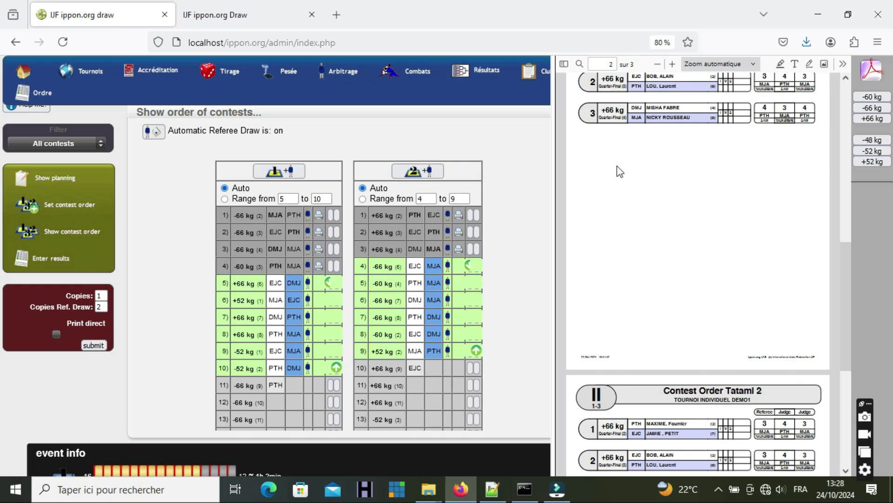
click(289, 176)
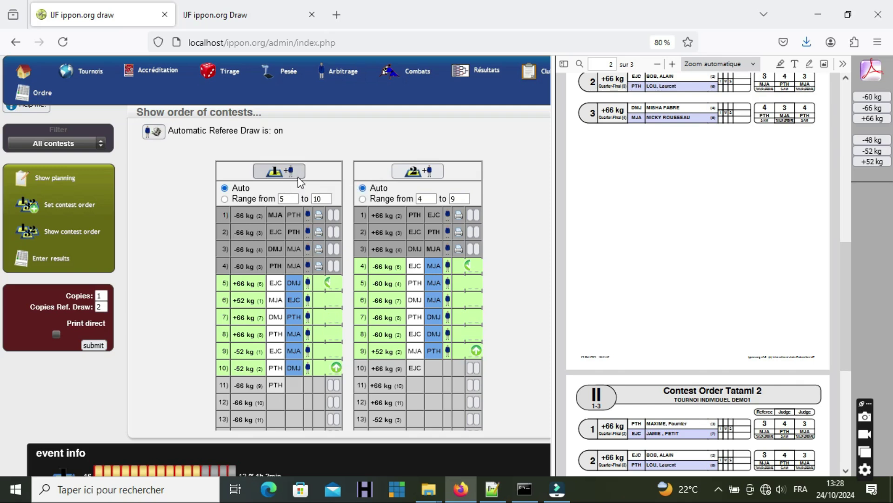
click(278, 174)
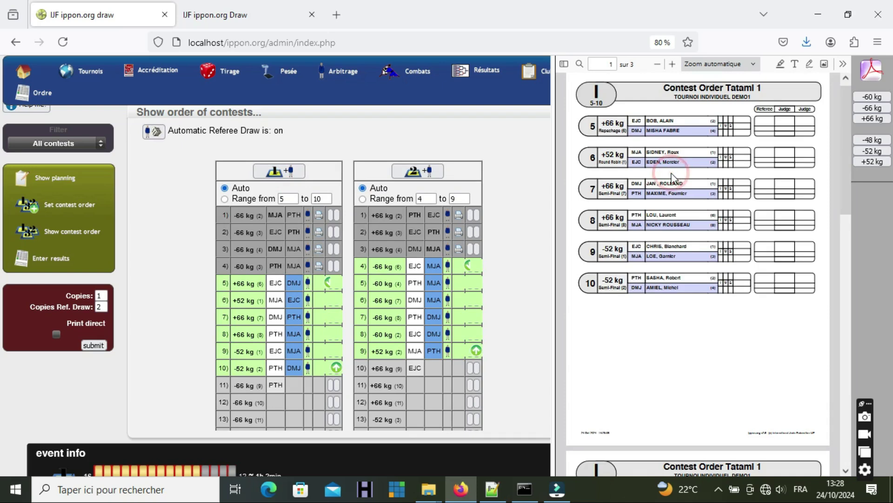
scroll(672, 178, down, 3)
scroll(672, 178, down, 5)
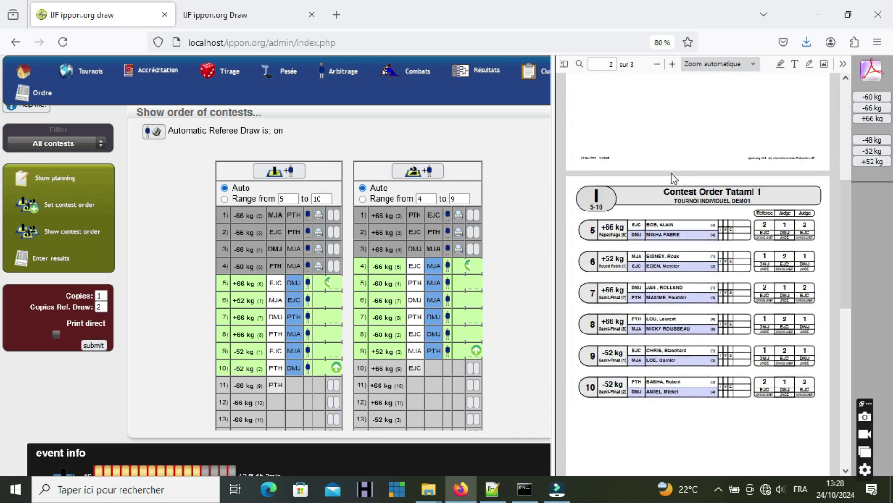
Review all three pages of the Tatami 1 contest order for contests 5 to 10, including the referee and judge assignments
scroll(673, 178, down, 4)
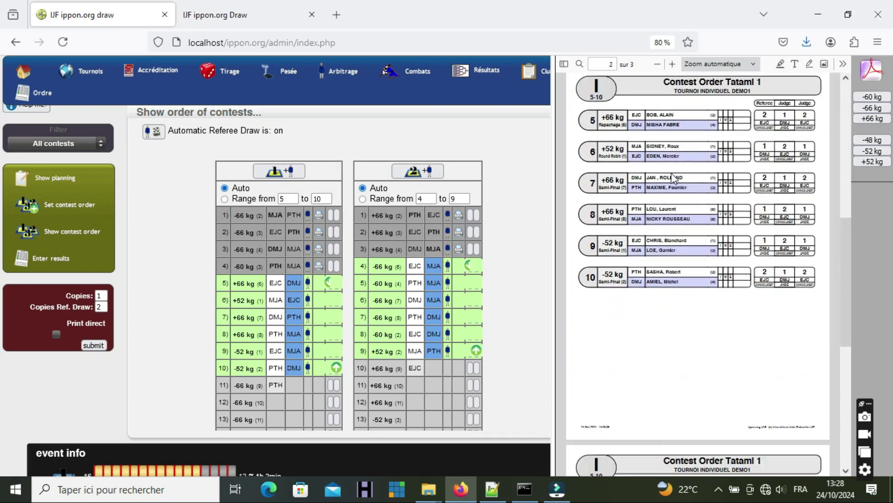
scroll(672, 178, down, 6)
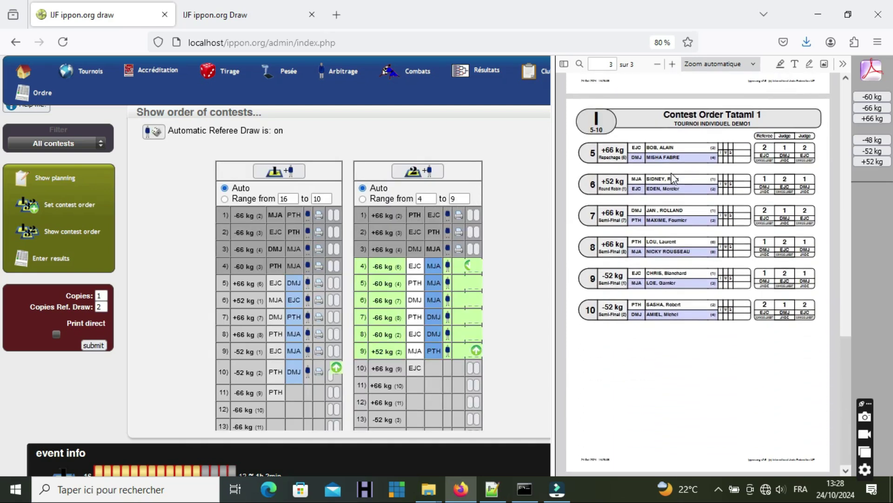
scroll(673, 178, up, 7)
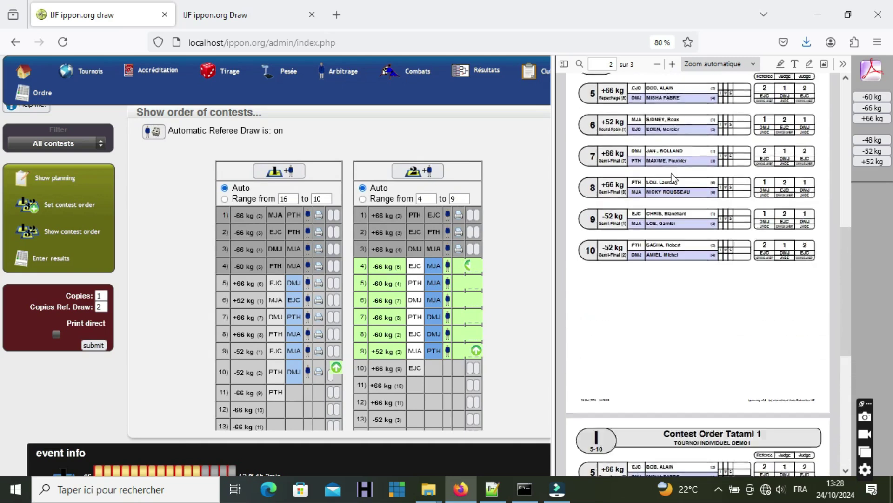
scroll(672, 177, up, 9)
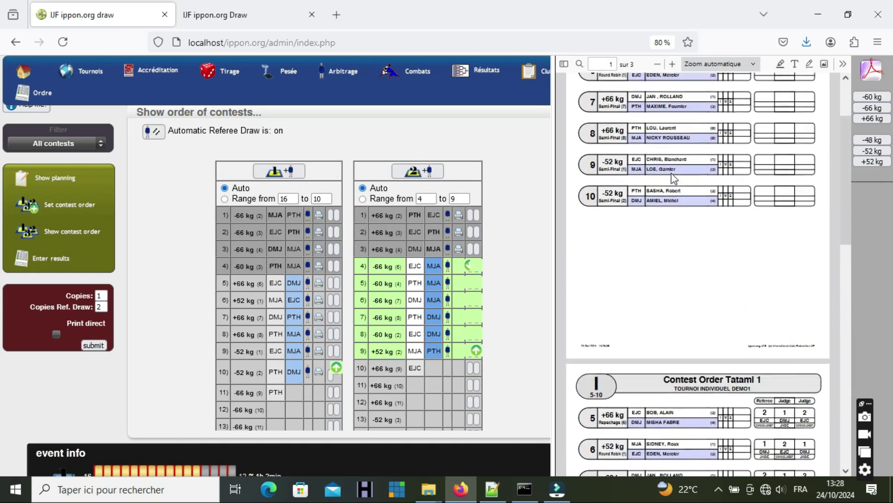
scroll(675, 177, down, 6)
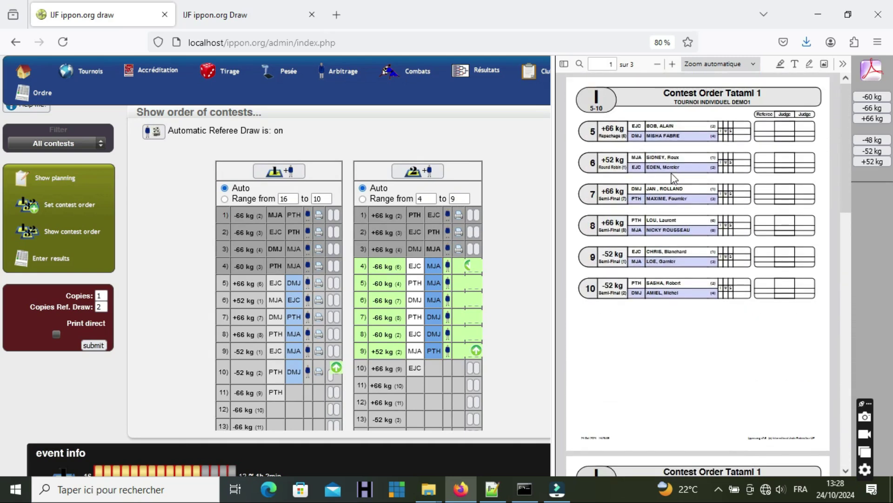
Generate the Tatami 2 contest order for contests 4 to 9 with its referee draw and review the sheets
click(419, 169)
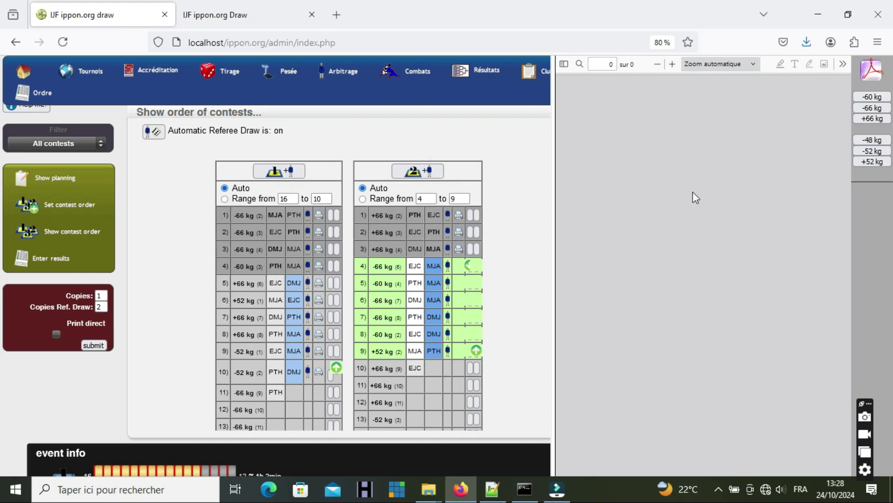
click(693, 192)
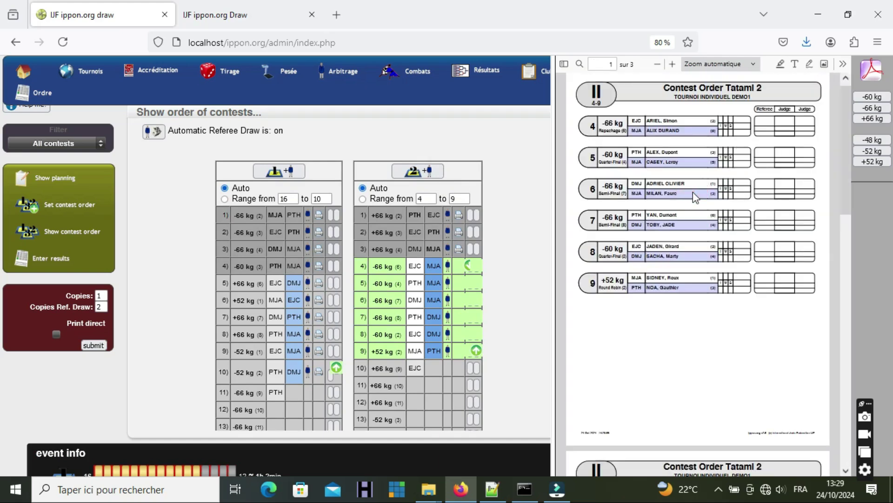
scroll(694, 195, down, 5)
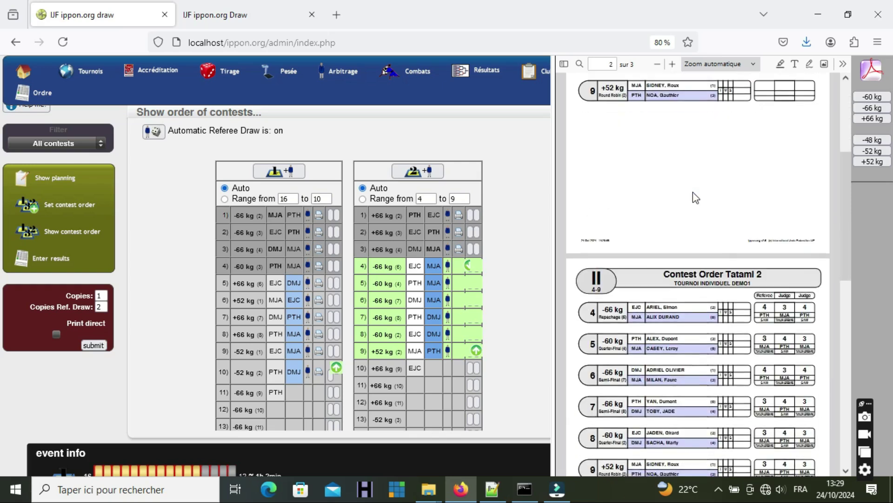
scroll(693, 192, down, 4)
scroll(694, 192, down, 4)
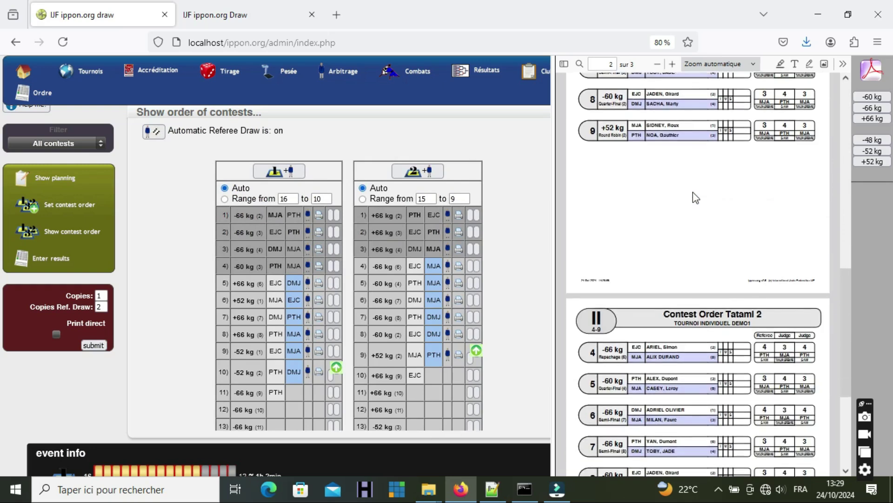
scroll(693, 192, down, 5)
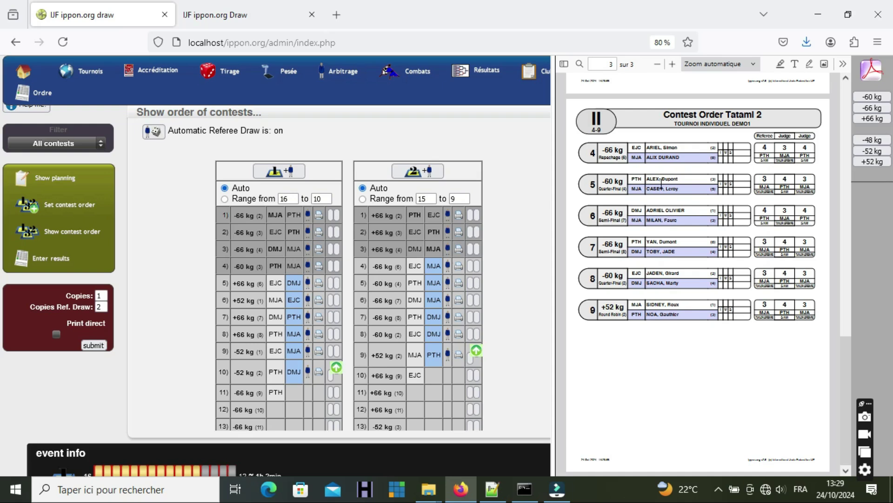
scroll(705, 187, up, 4)
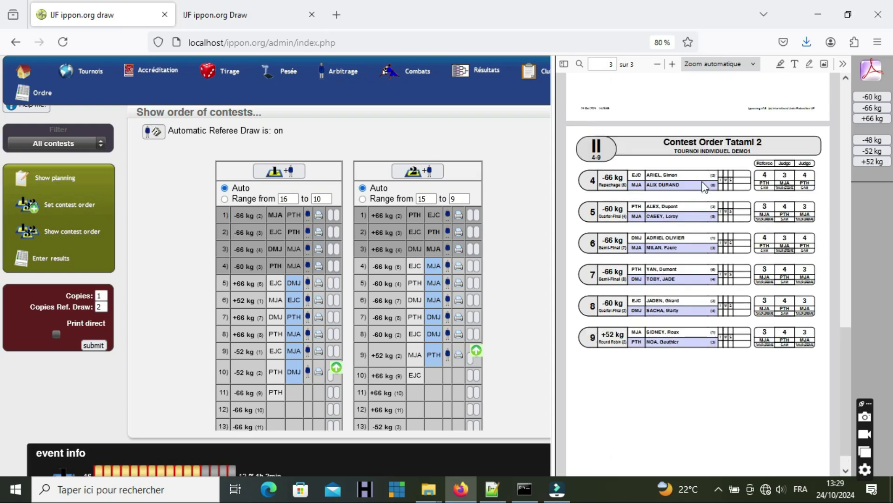